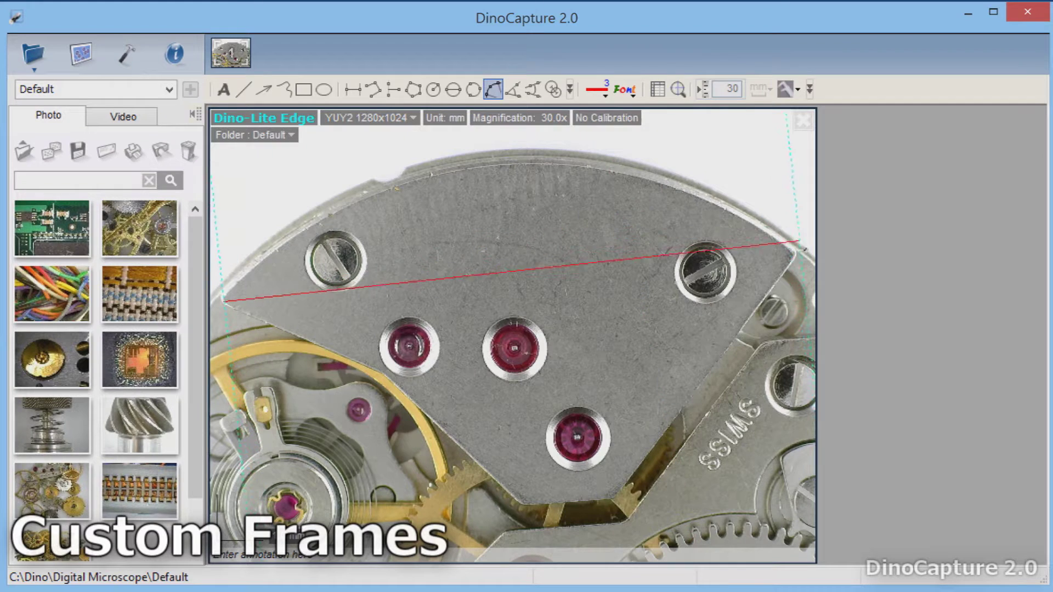
- Close the red frame arc along the plate's upper edge, then circle the left and bottom jewels
click(803, 264)
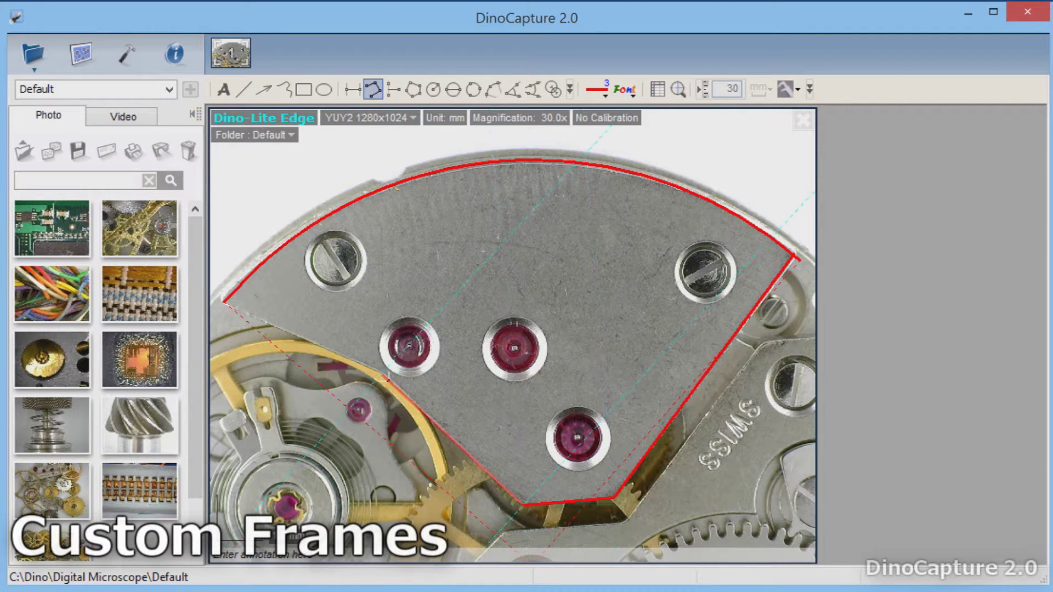
click(473, 89)
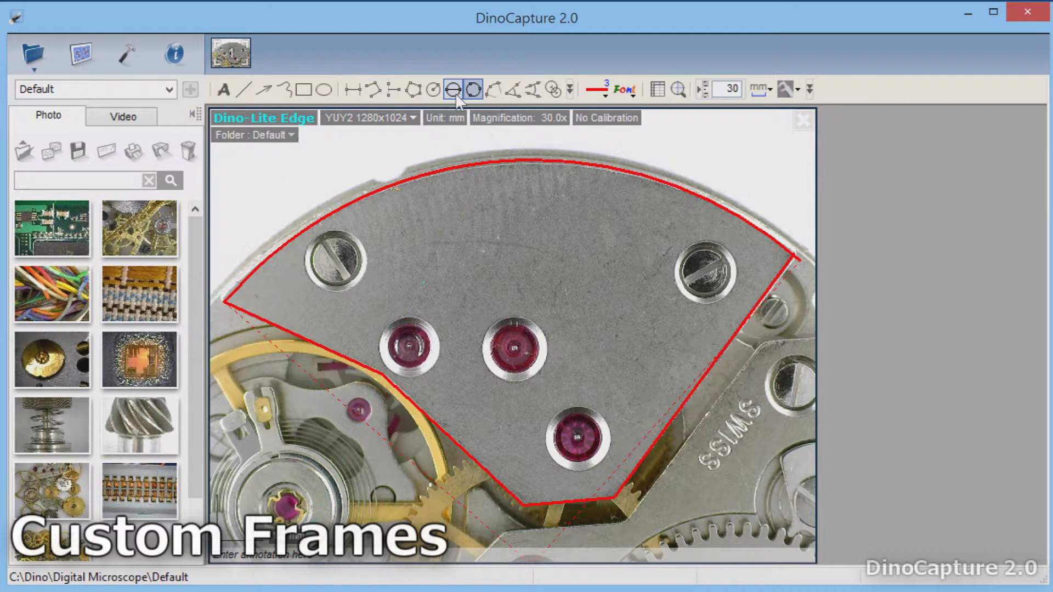
click(423, 376)
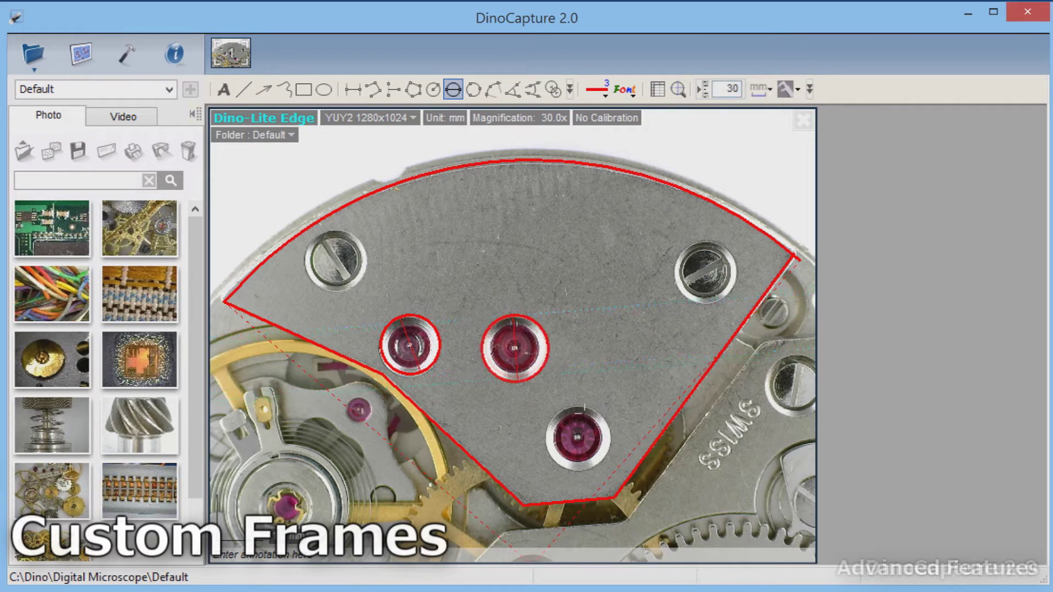
click(587, 470)
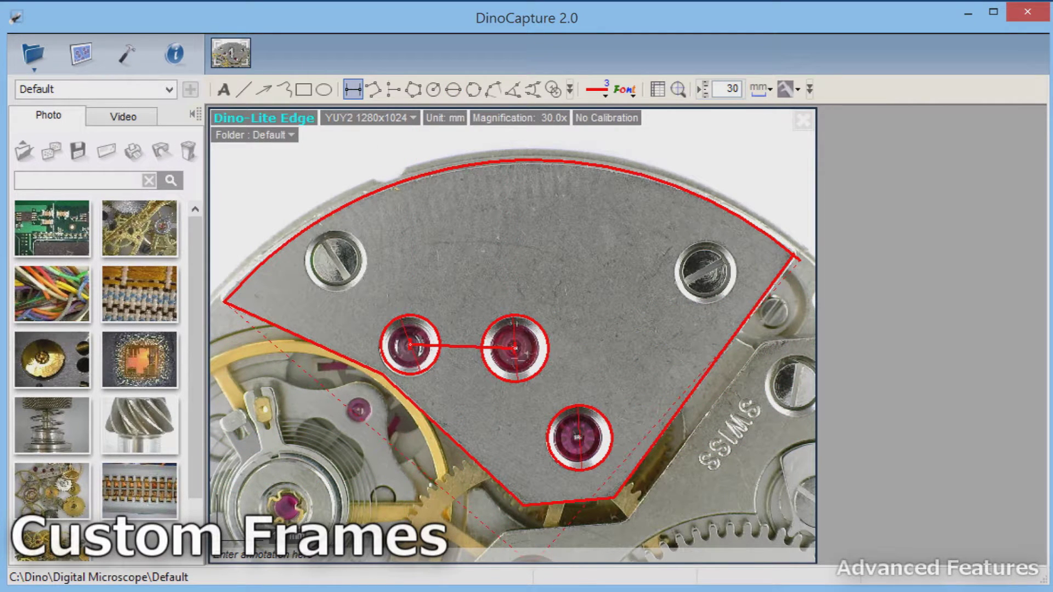
- Export the preview drawing to a file named Custom Frame
right_click(619, 282)
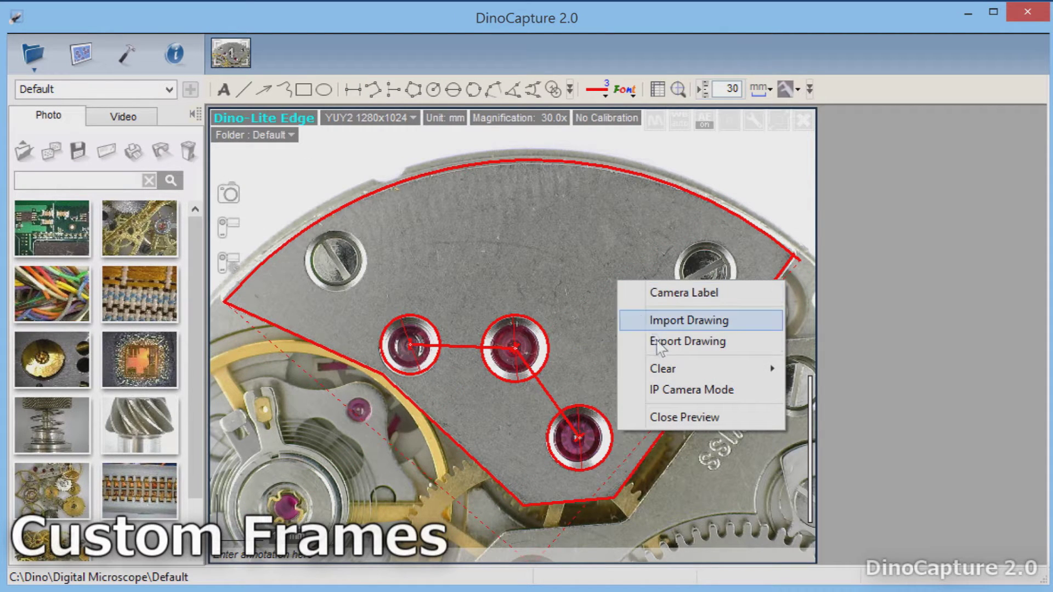
click(661, 343)
text(Custom Frame)
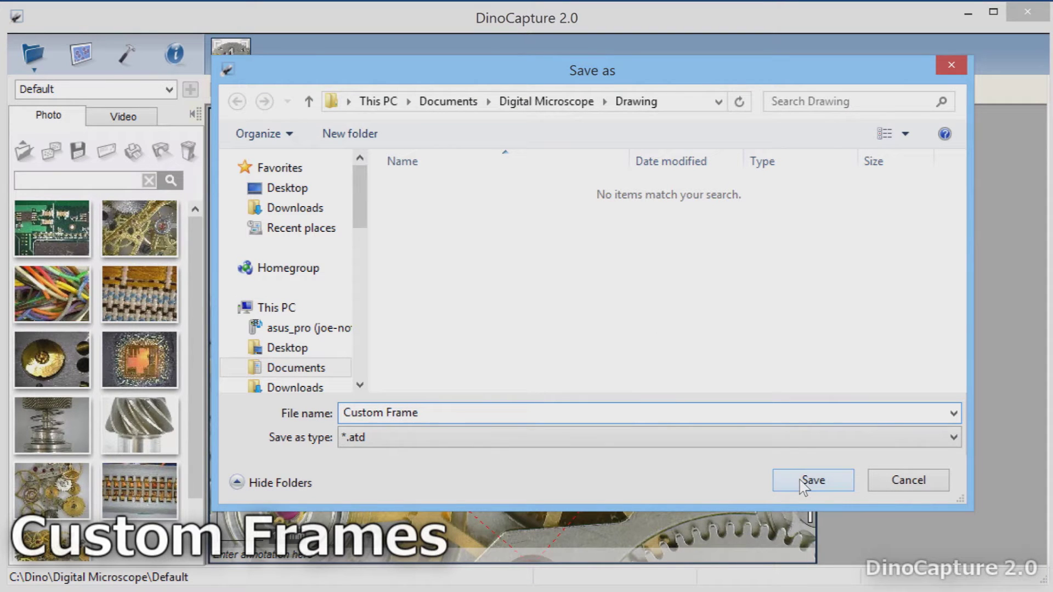
click(804, 485)
- Clear all drawings from the preview
right_click(671, 358)
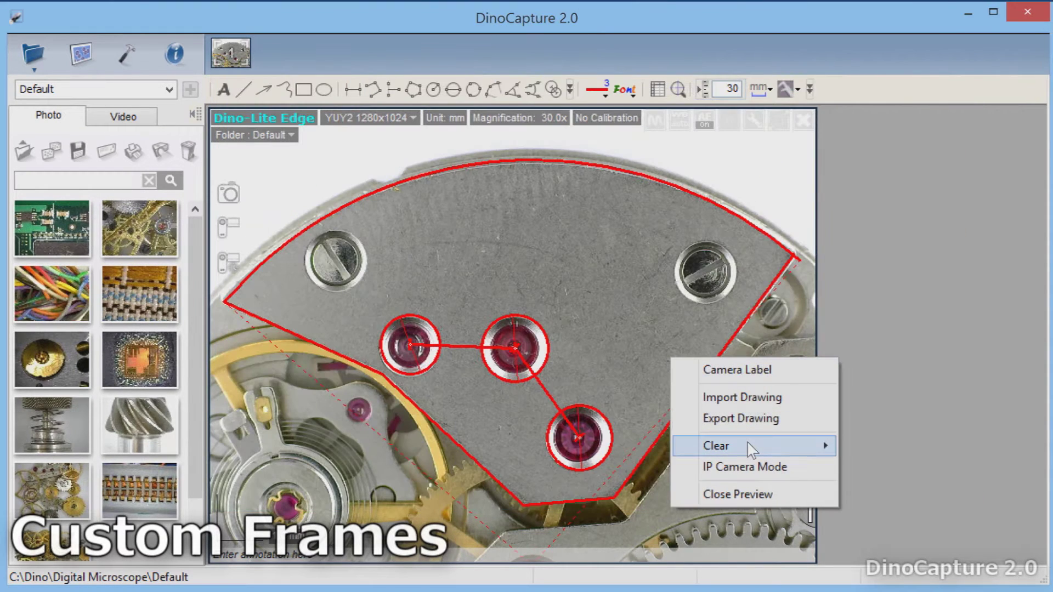
mouse_move(730, 446)
click(638, 488)
- Import the Custom Frame.atd drawing back onto the preview
right_click(602, 325)
click(669, 364)
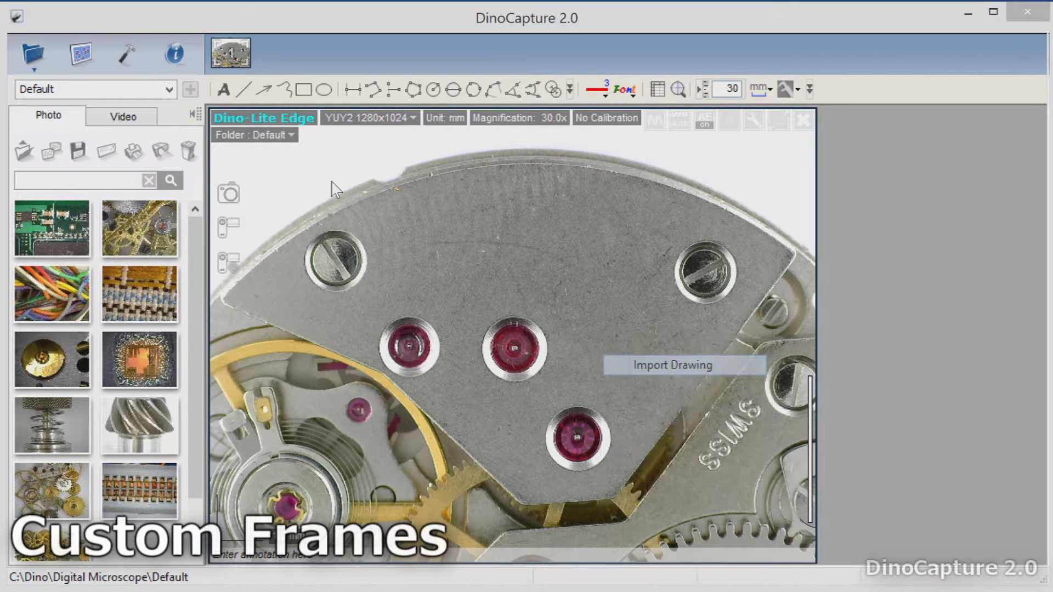
click(480, 187)
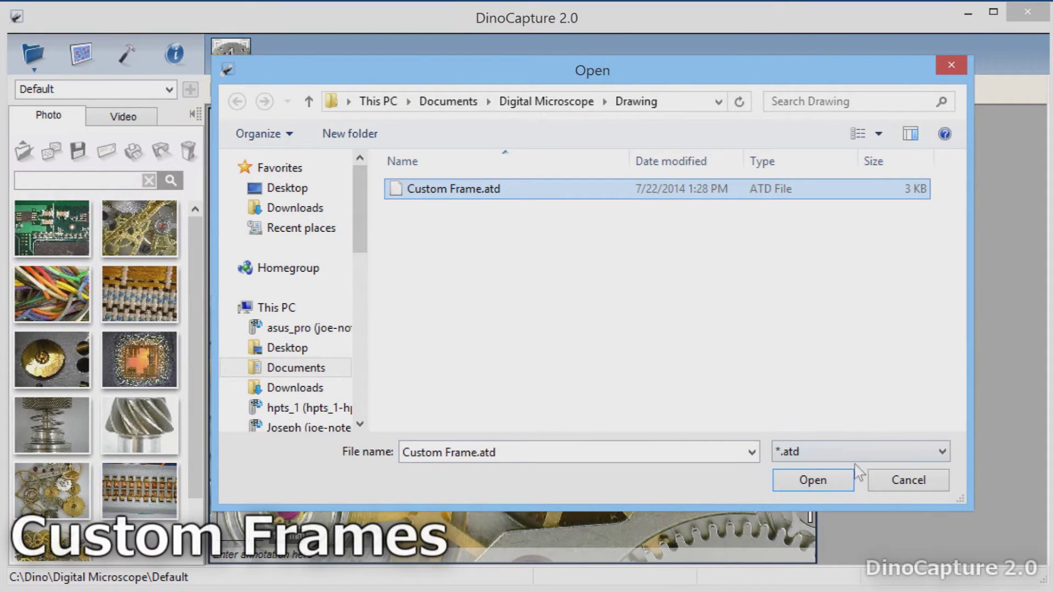
click(835, 482)
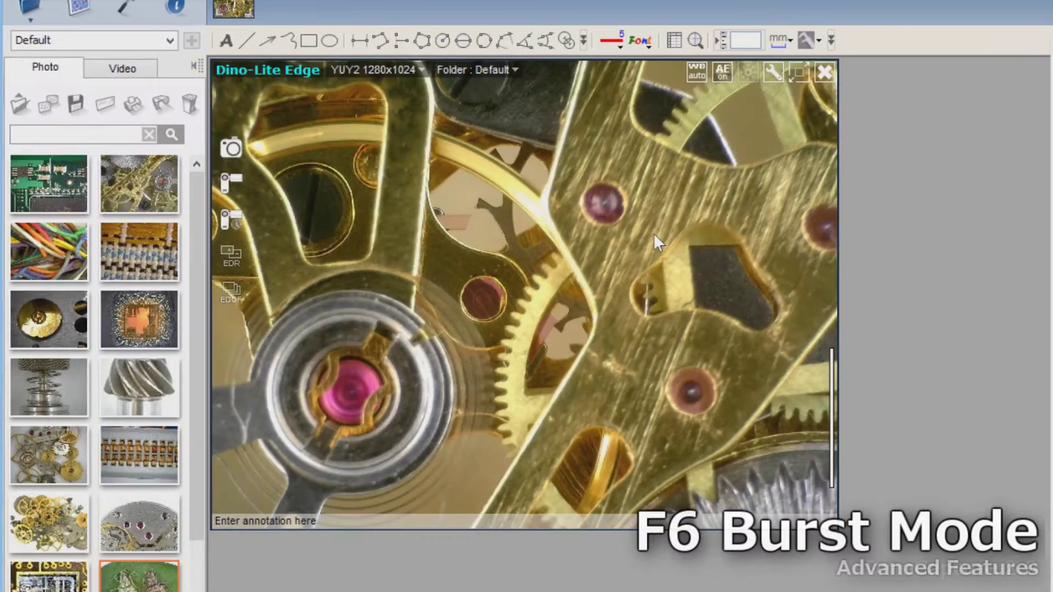
- Take a burst of snapshots of the gold watch movement with F6
key(F6)
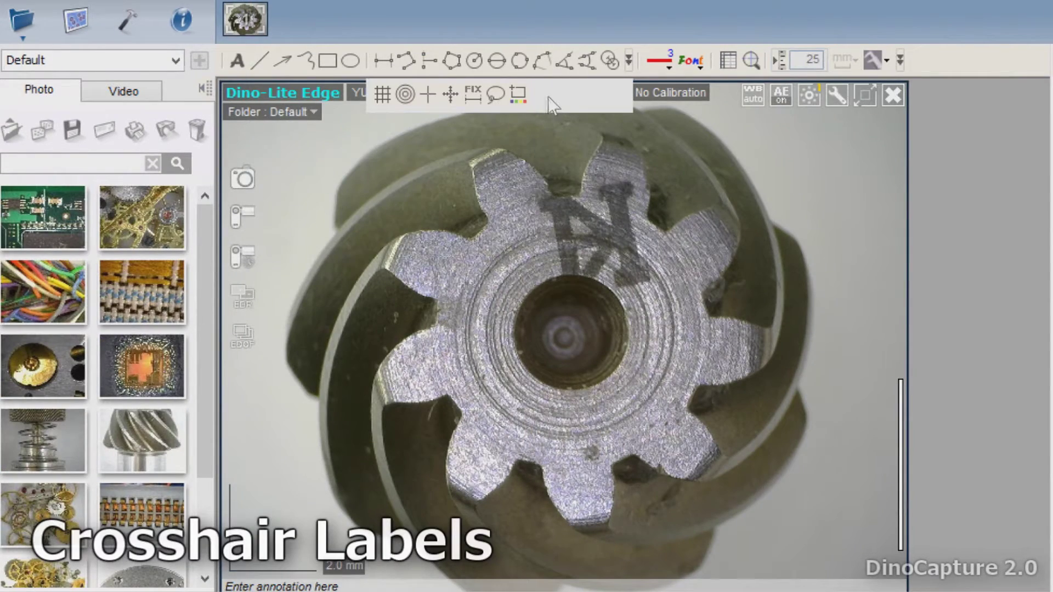
- Show the scaled crosshair over the gear and place the label 1 left of centre
click(453, 97)
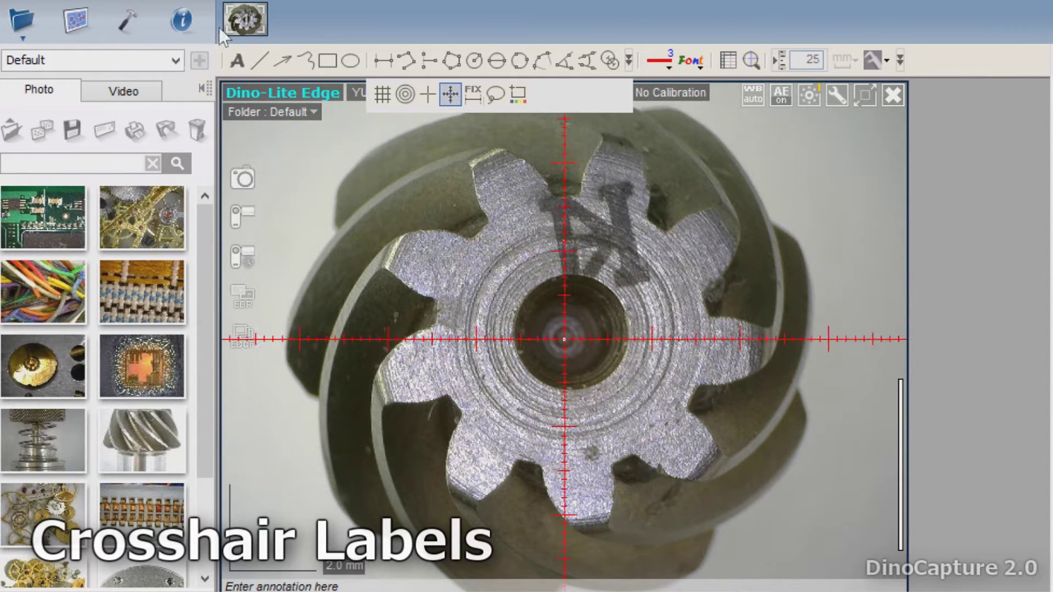
click(246, 66)
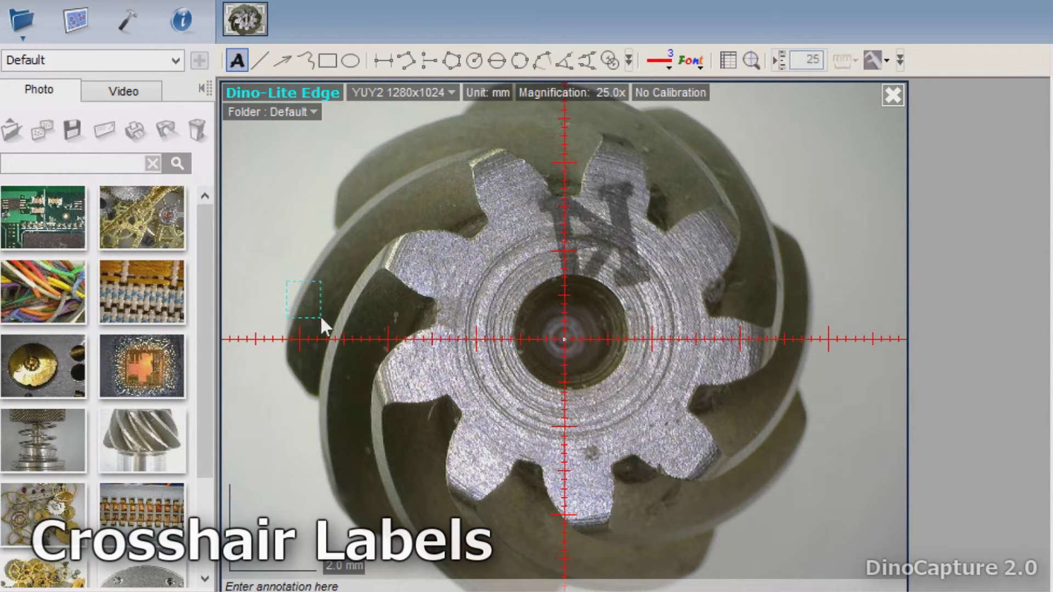
click(178, 123)
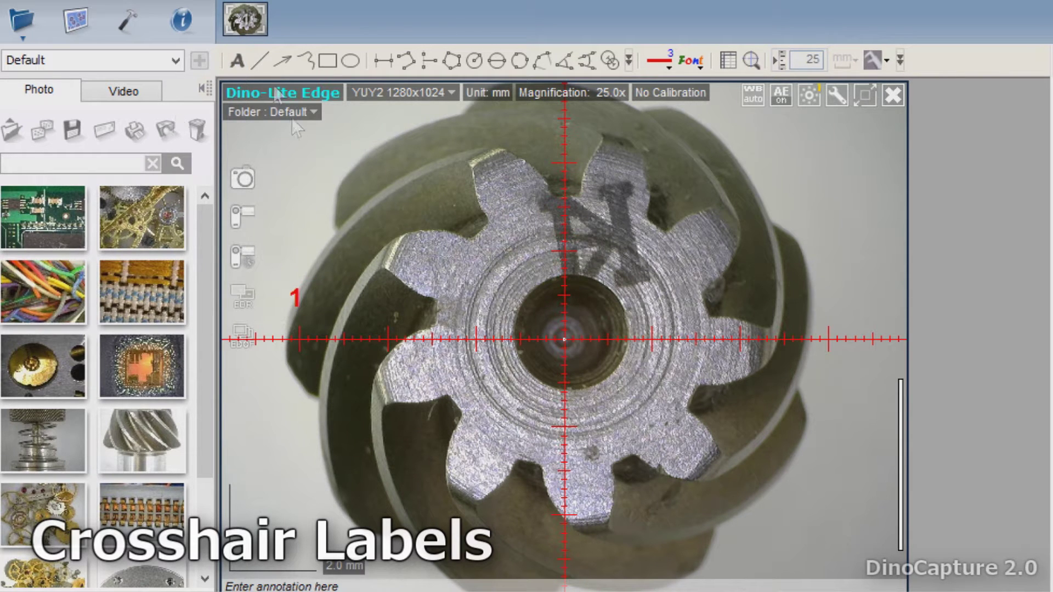
- Add the crosshair tick labels 2 and C with the text tool
click(237, 62)
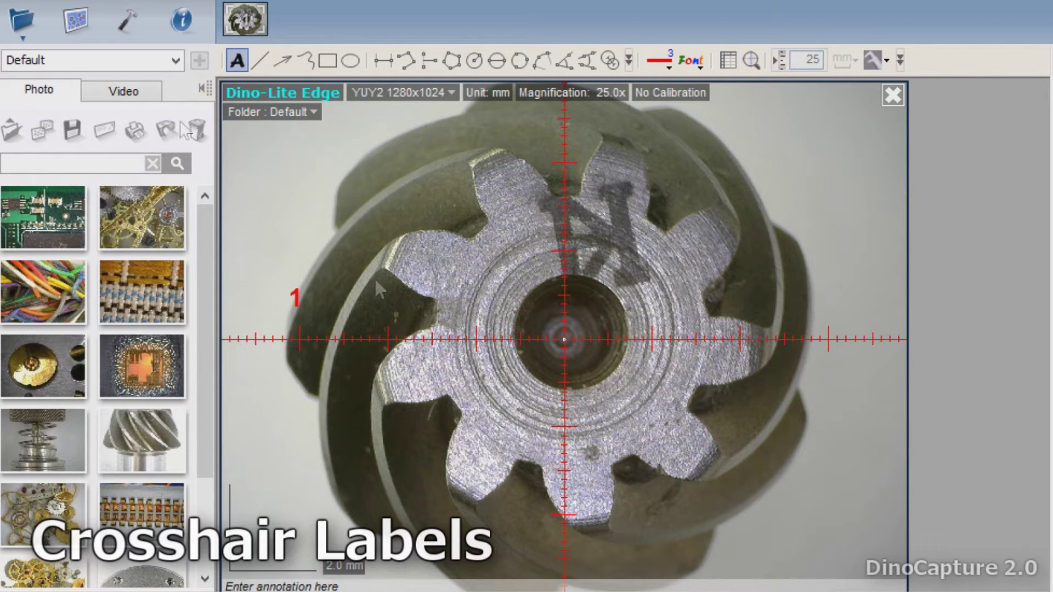
text(2)
click(456, 295)
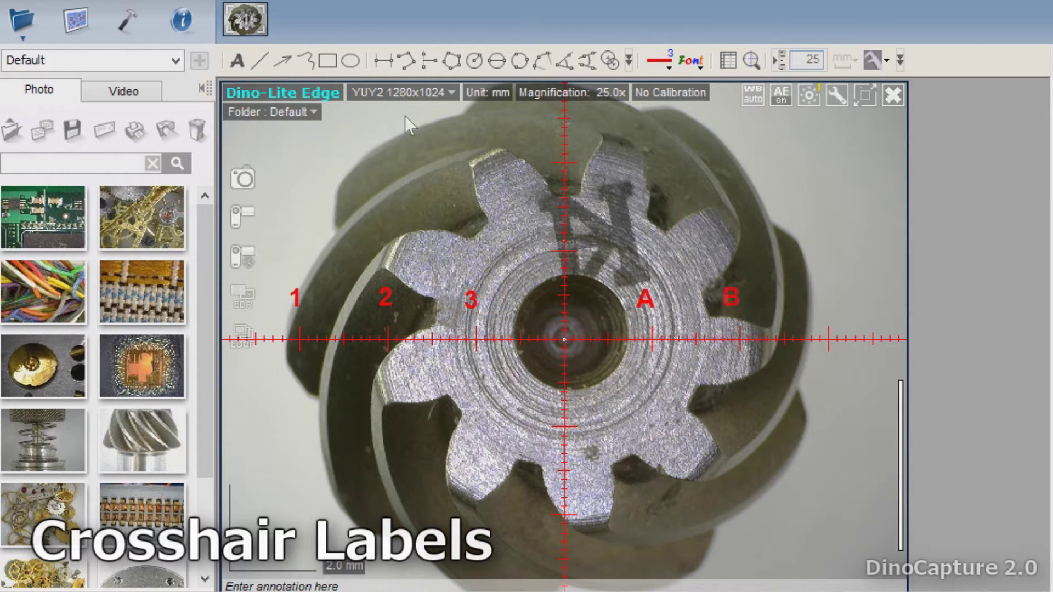
click(827, 303)
text(C)
click(843, 225)
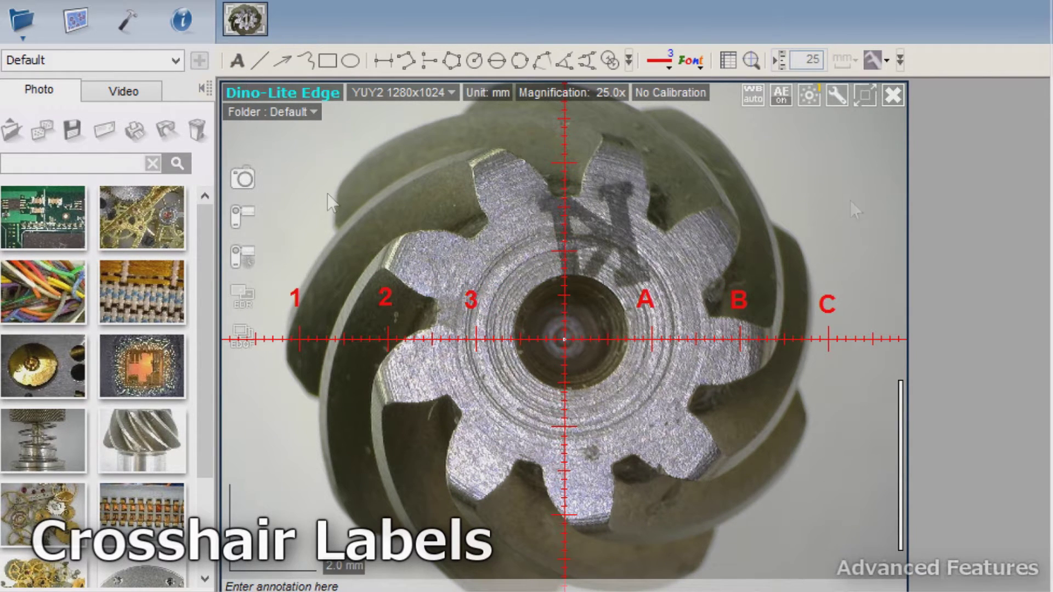
- Export the labelled crosshair drawing as reticle labels
right_click(673, 427)
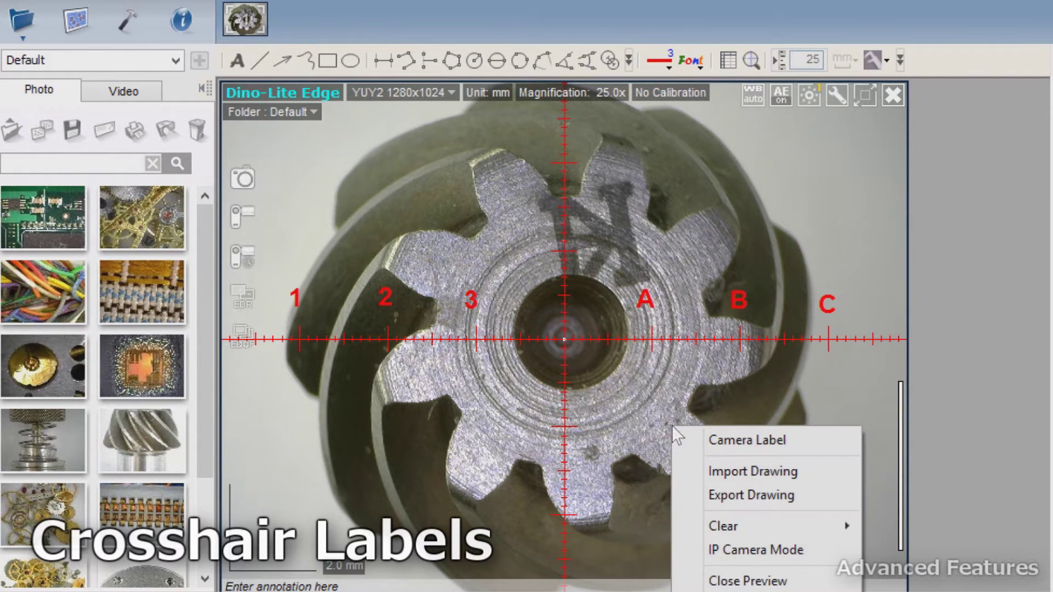
click(751, 495)
text(reticle labels)
key(Return)
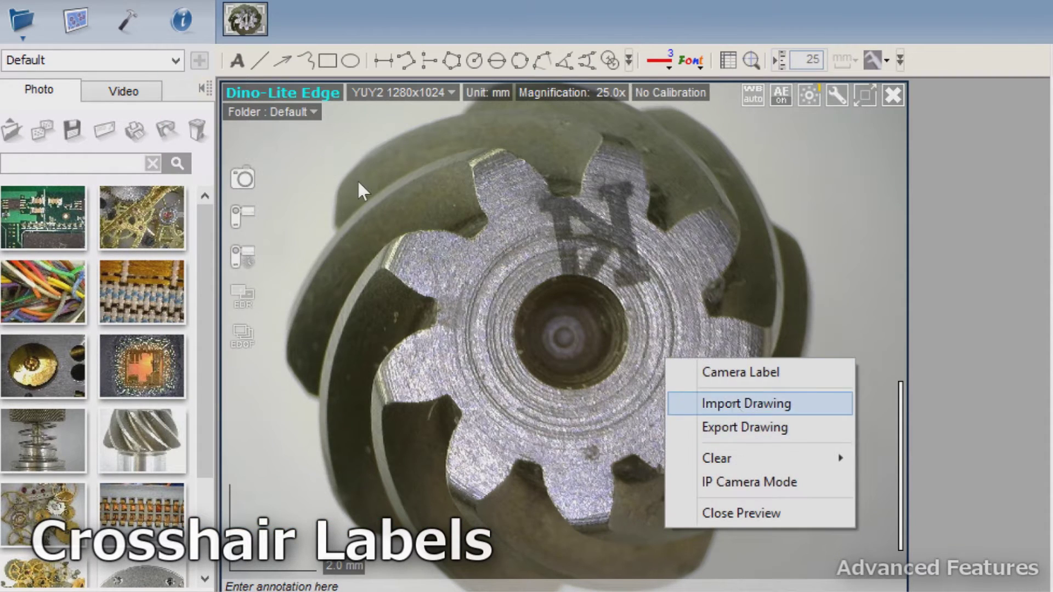
- Import reticle labels.atd back onto the live view
key(Return)
click(431, 192)
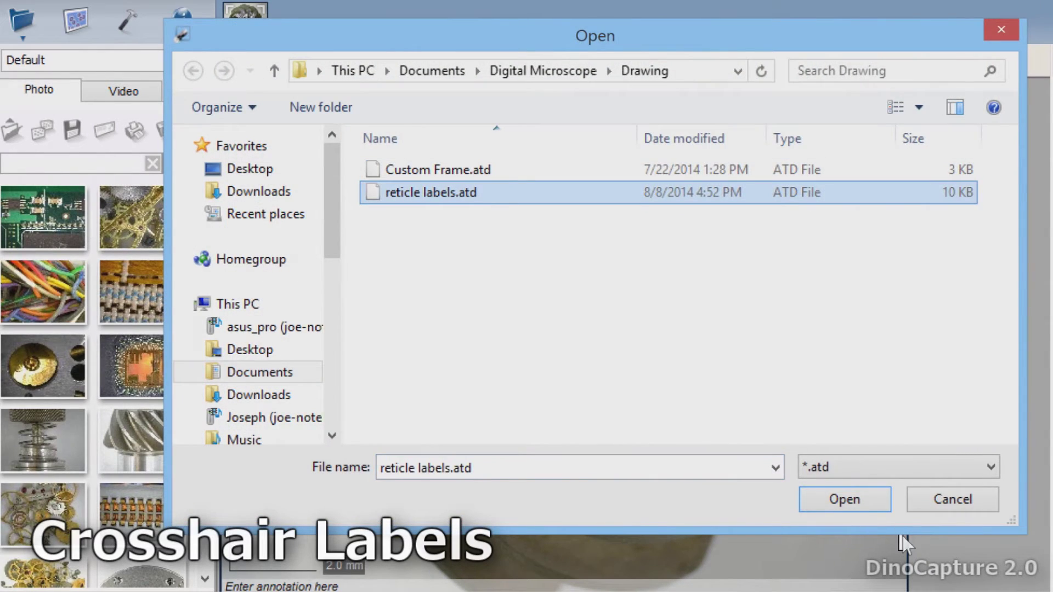
key(Return)
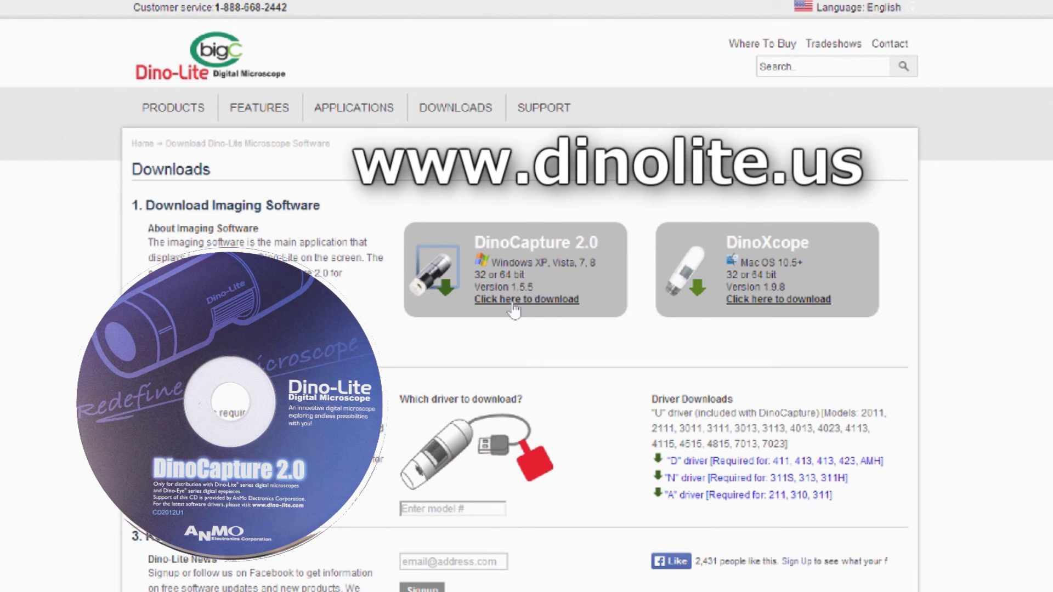
- Start the DinoCapture 2.0 download for Windows from the Dino-Lite Downloads page
click(514, 310)
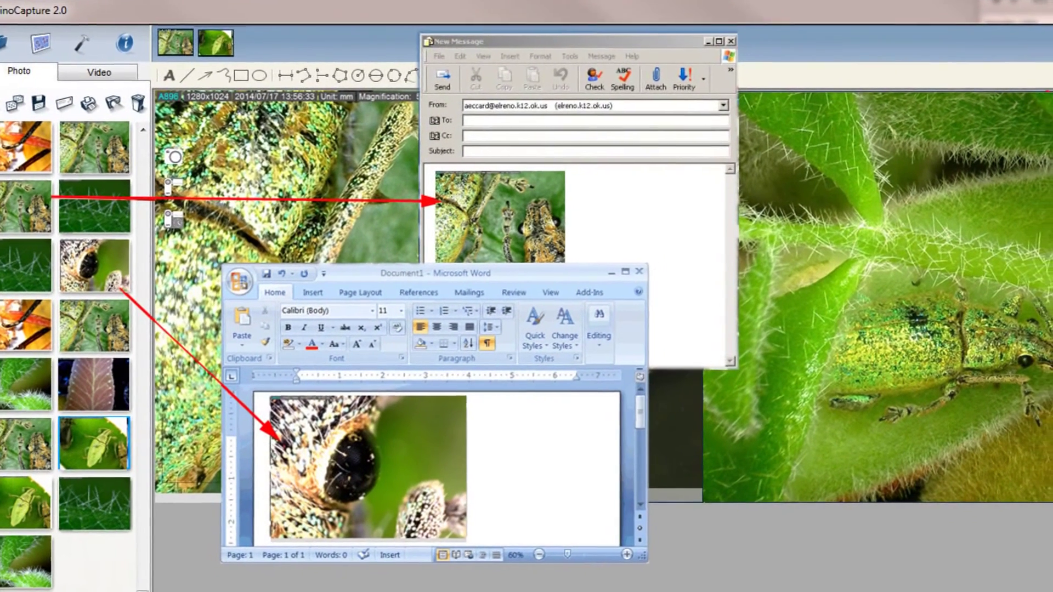